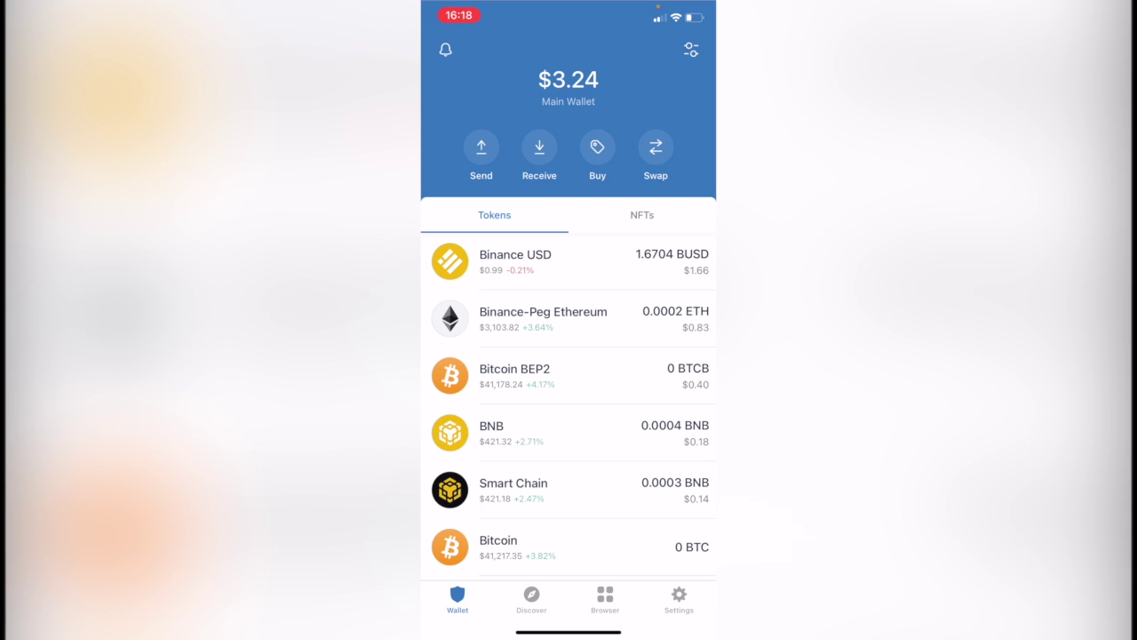
Step: Set the swap's pay token to Bitcoin BEP2 (BTCB) by searching 'BTC'
left_click(656, 146)
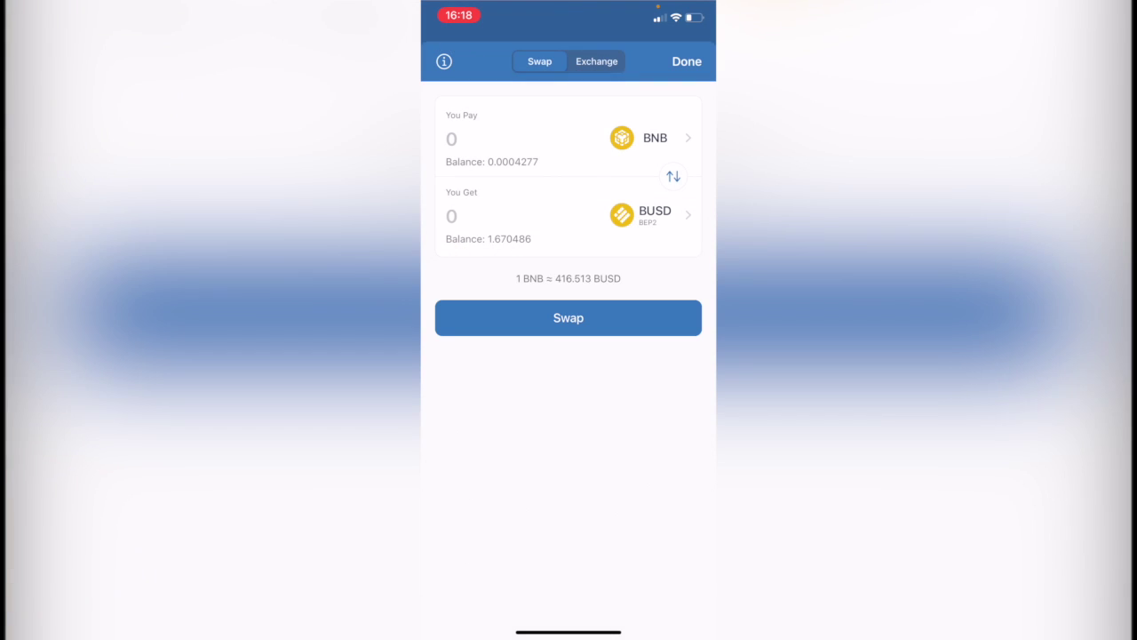
left_click(655, 138)
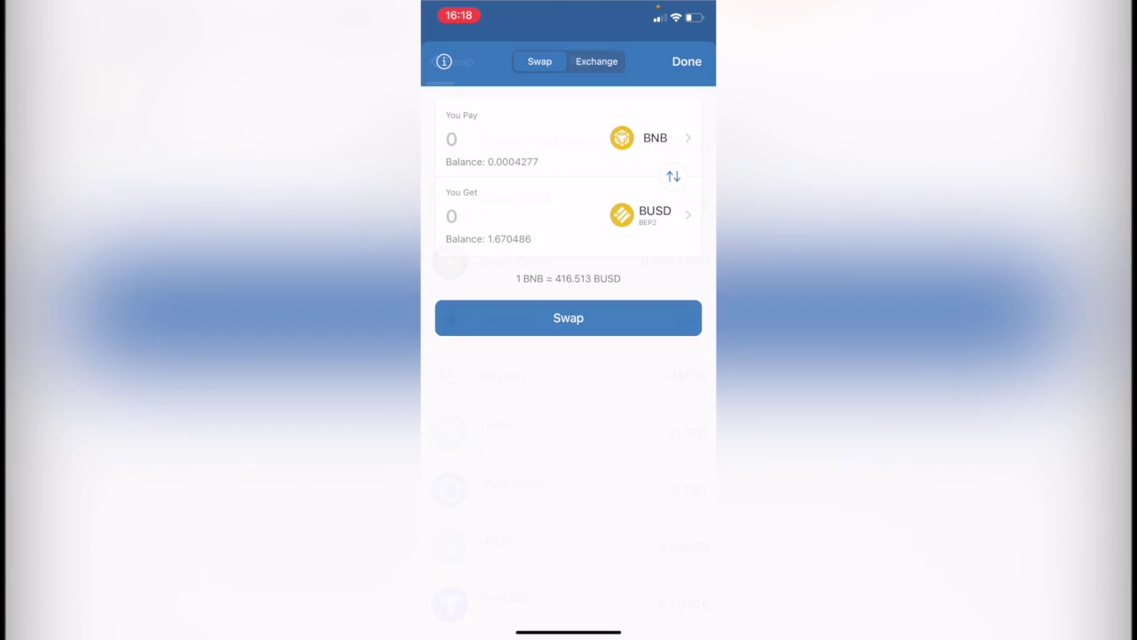
left_click(569, 95)
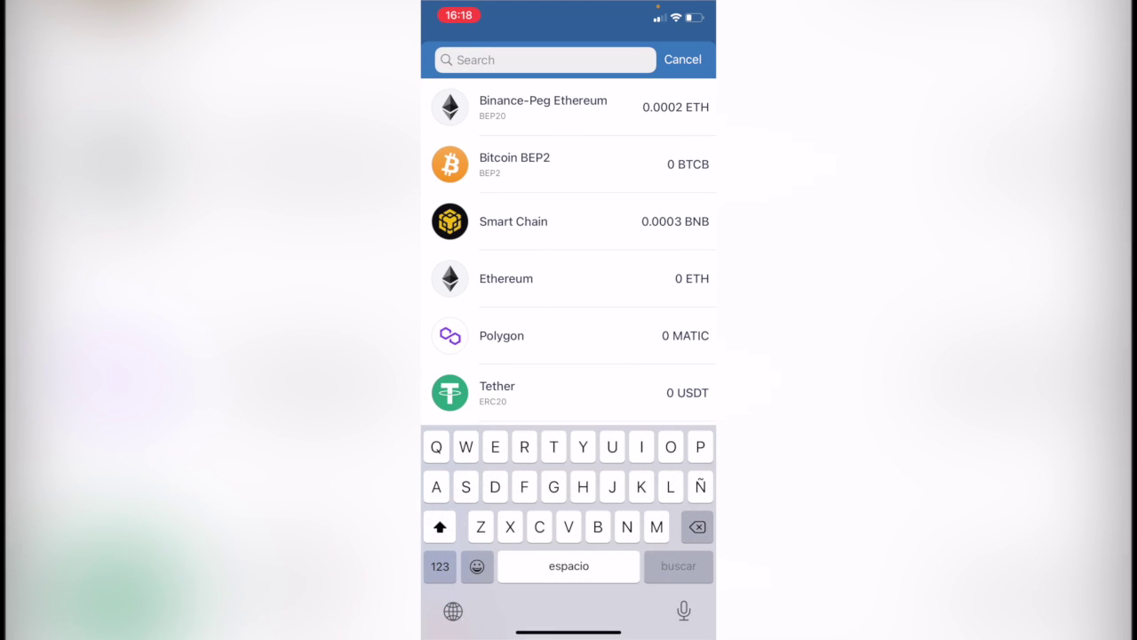
type("BTC")
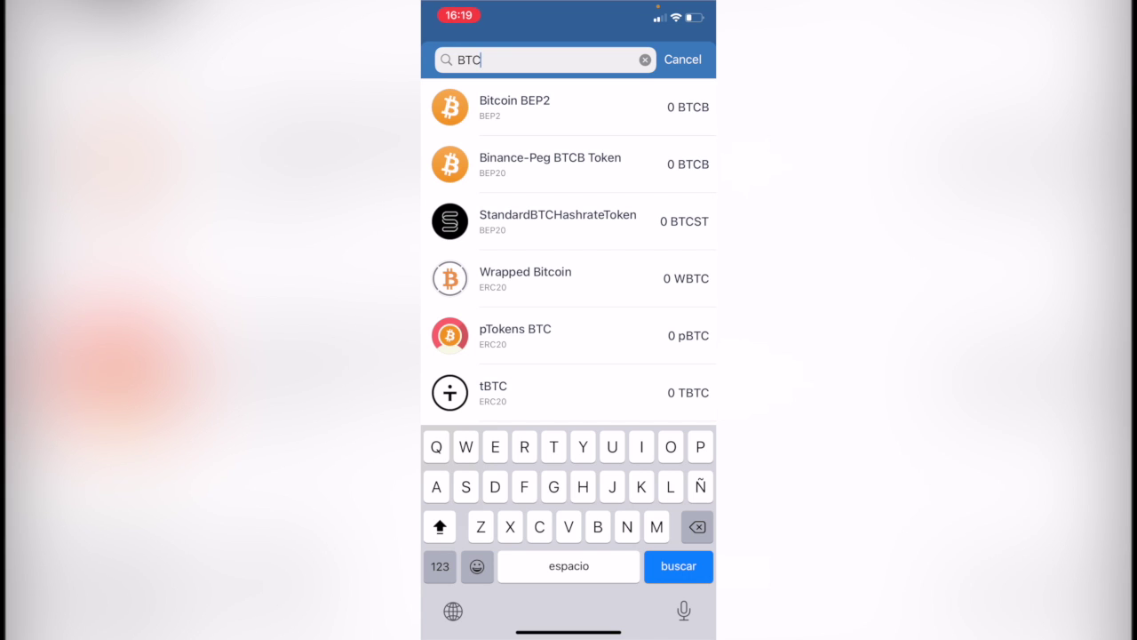
left_click(533, 106)
Step: Search 'Trx' for the receive token, then cancel and keep BUSD
left_click(640, 214)
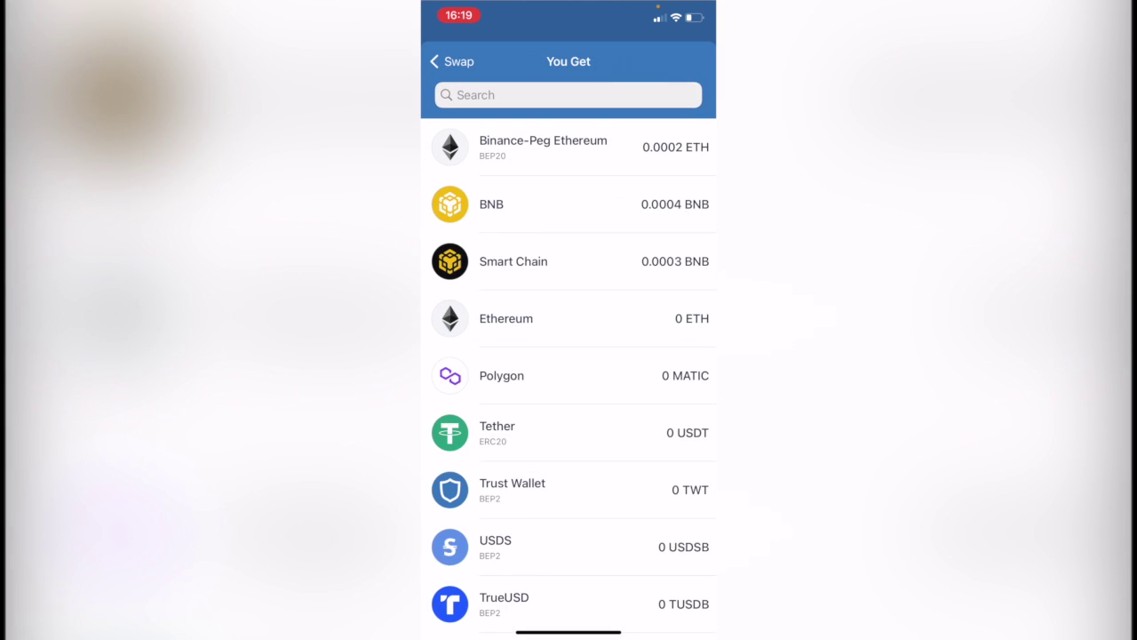
left_click(568, 94)
type("Trx")
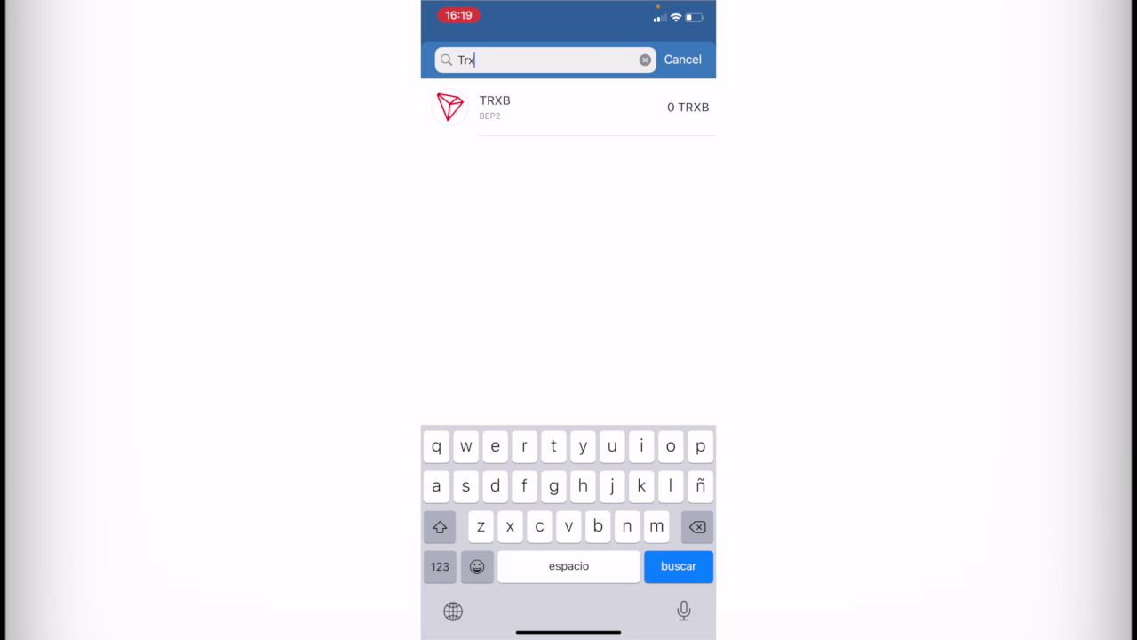
left_click(682, 60)
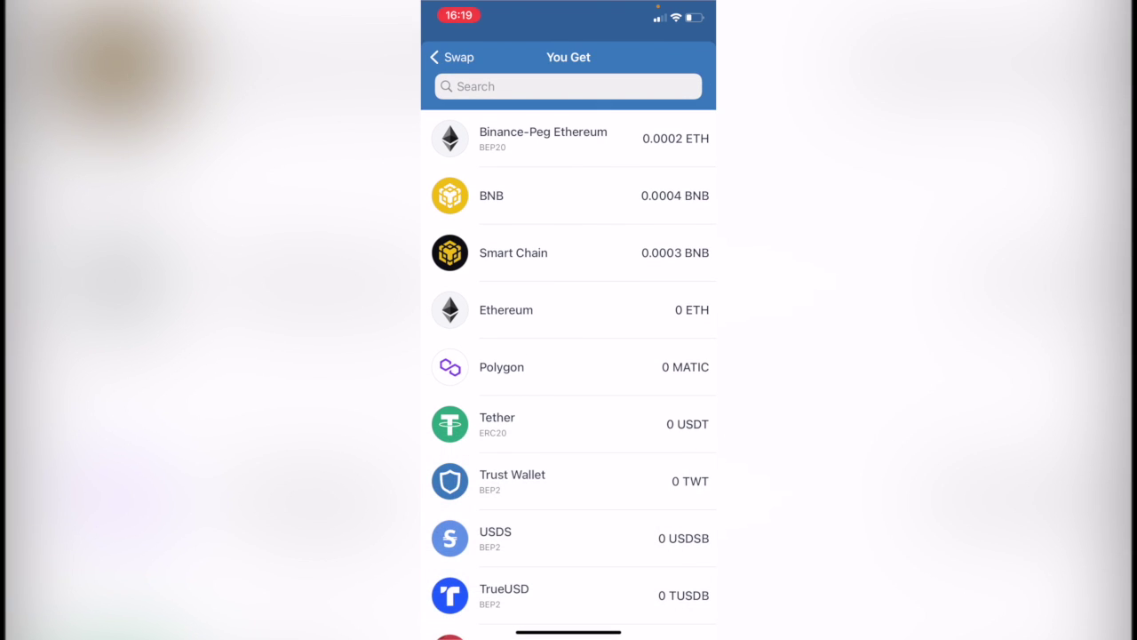
left_click(453, 57)
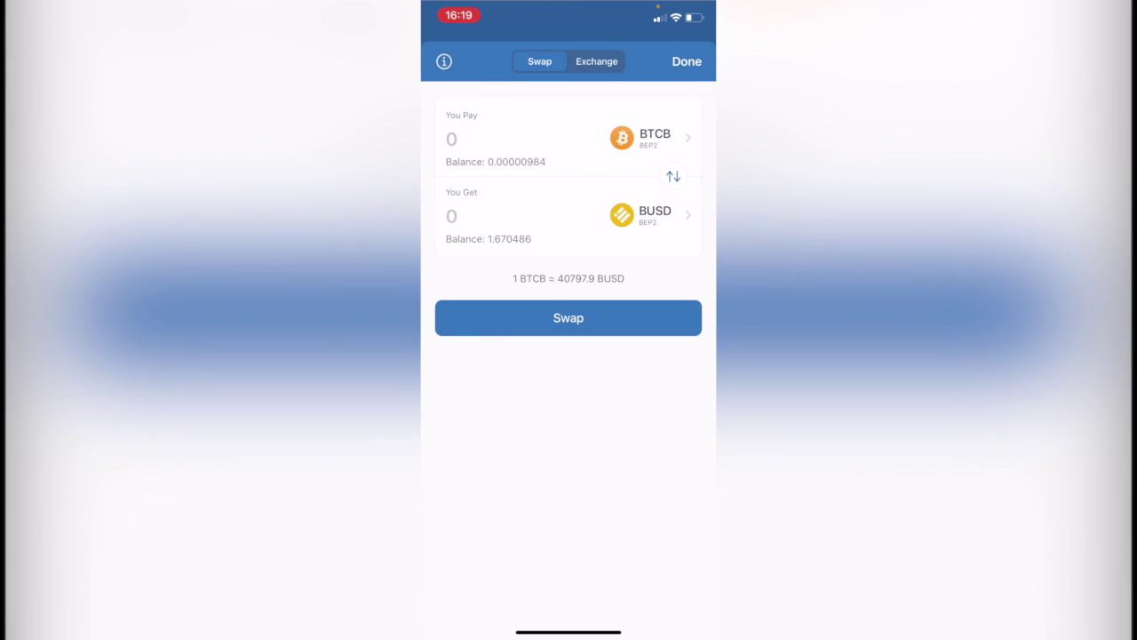
Step: Close the swap and enter 'Pancakesqap' in the built-in browser's search field
left_click(687, 61)
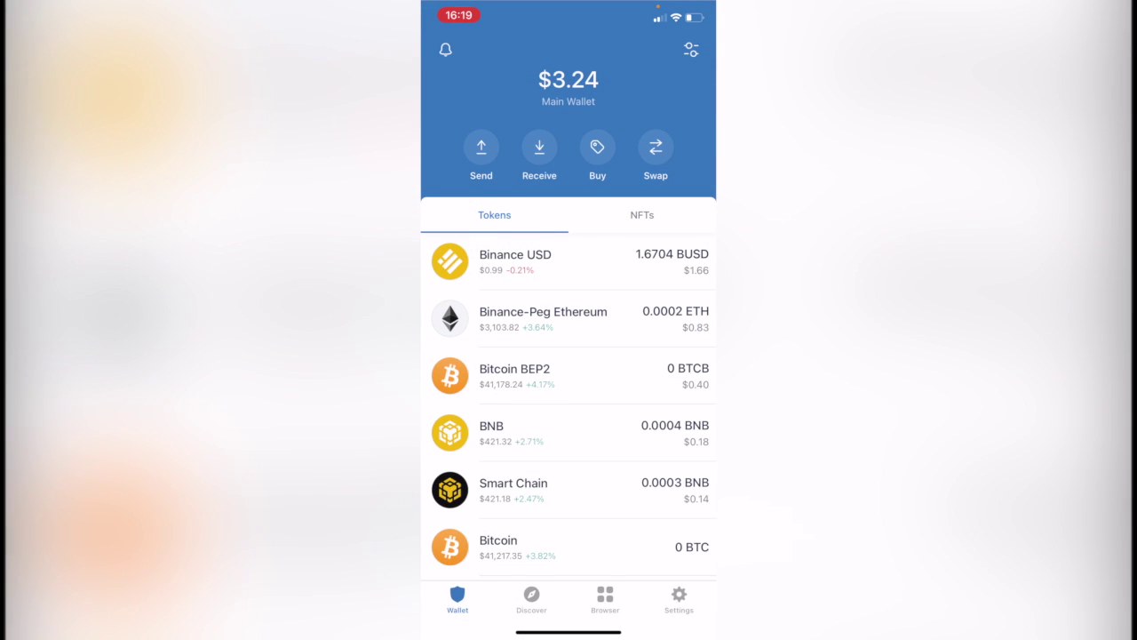
left_click(605, 600)
left_click(580, 54)
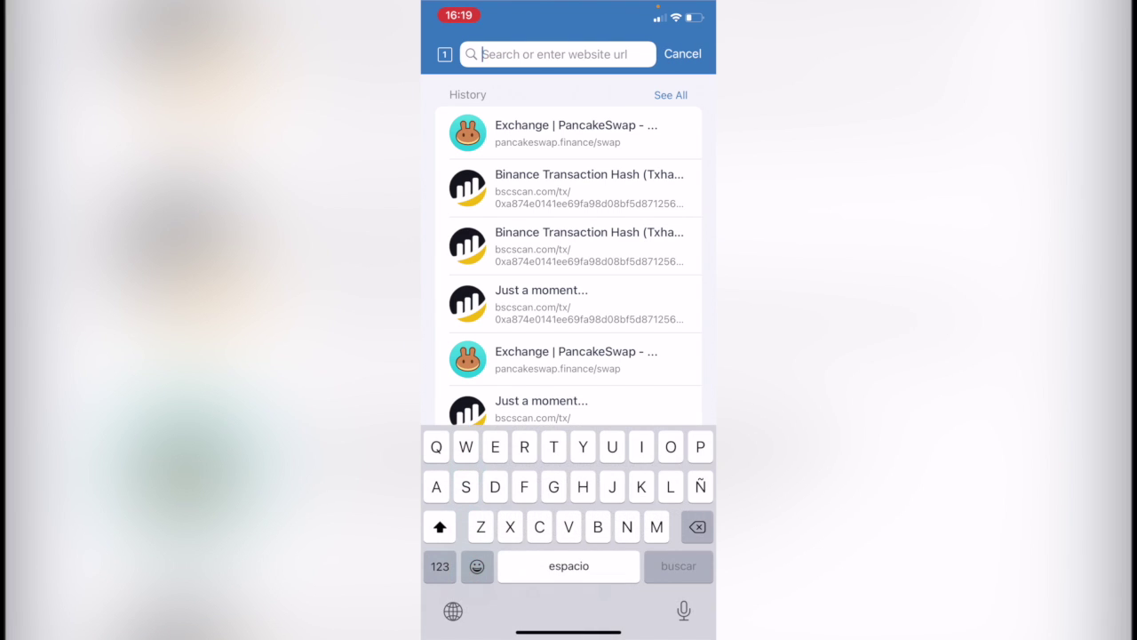
type("Pancakesqap")
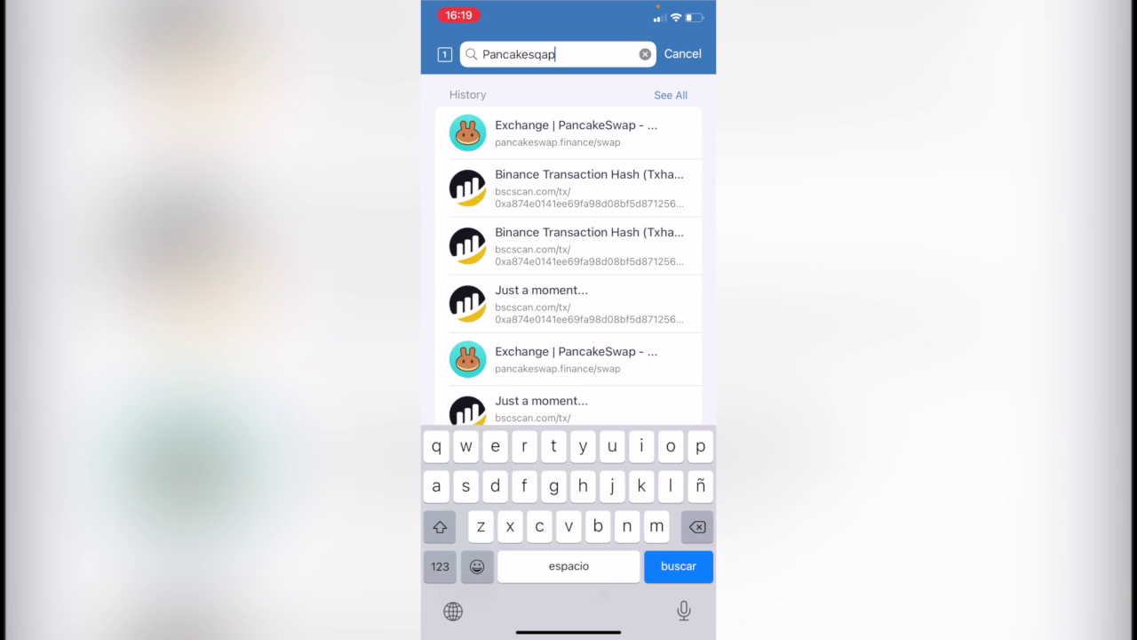
Step: Open the PancakeSwap swap page from history and connect Trust Wallet to it
left_click(575, 133)
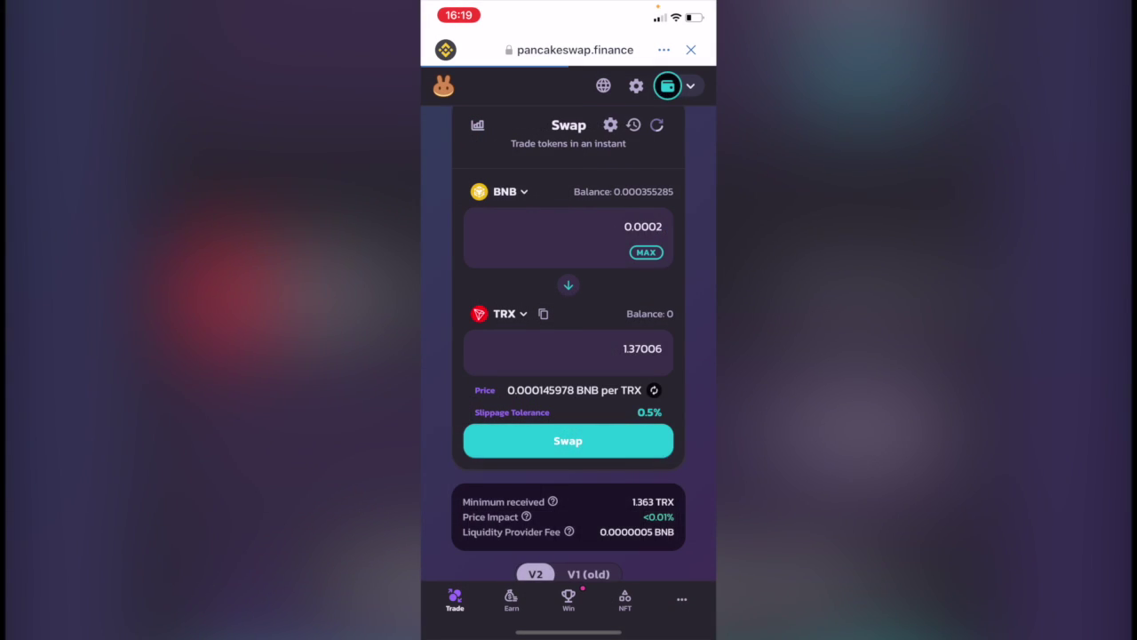
scroll(569, 356, "down", 2)
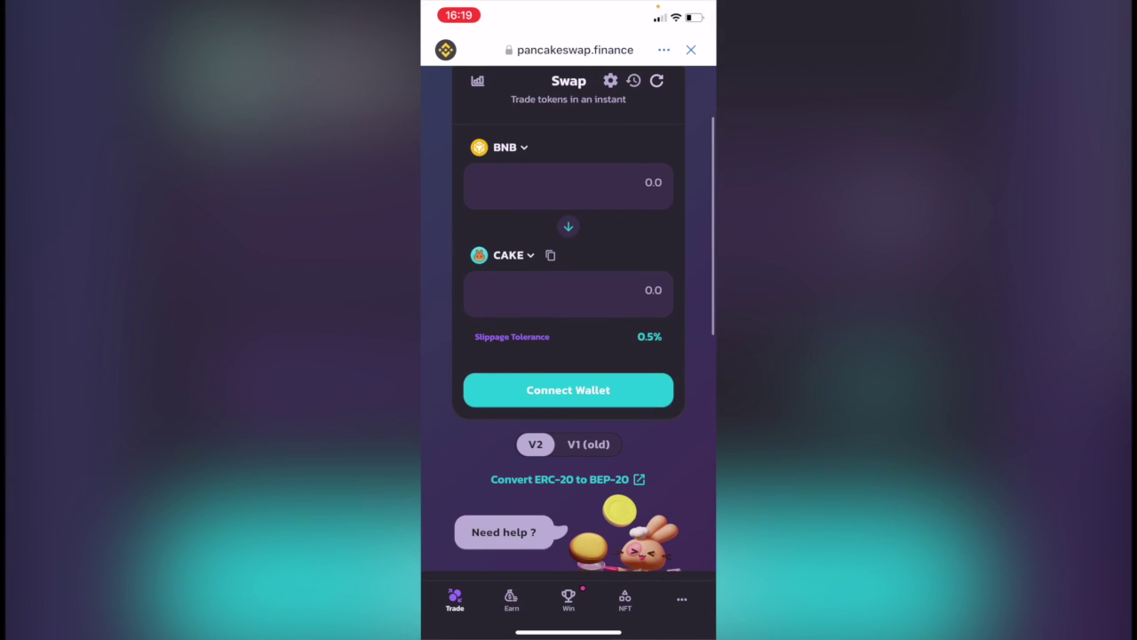
left_click(569, 391)
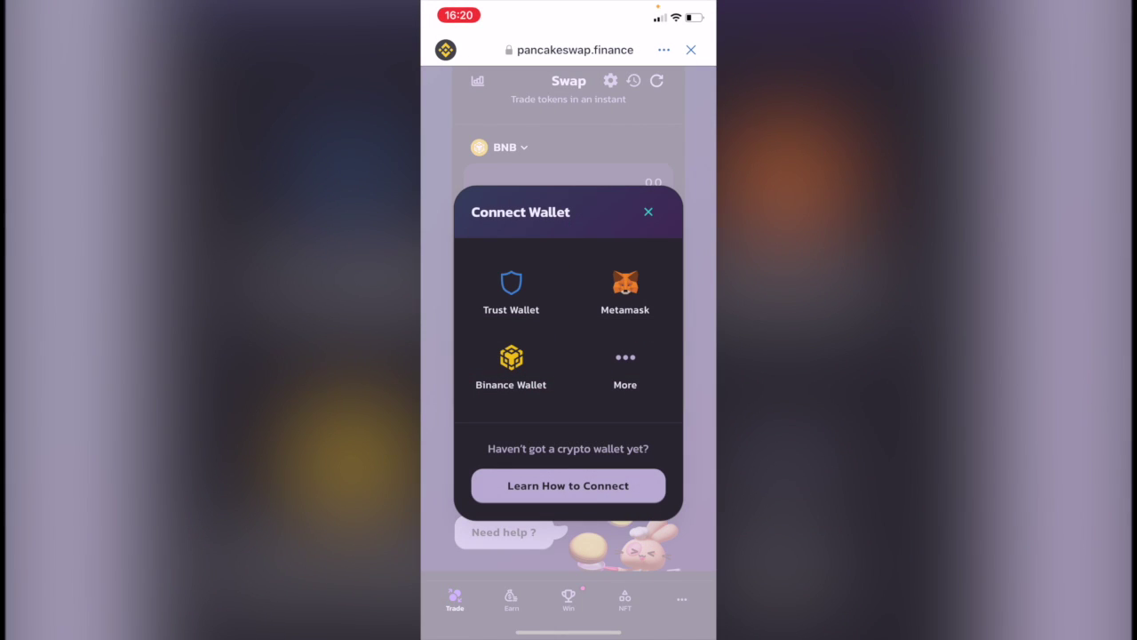
left_click(511, 291)
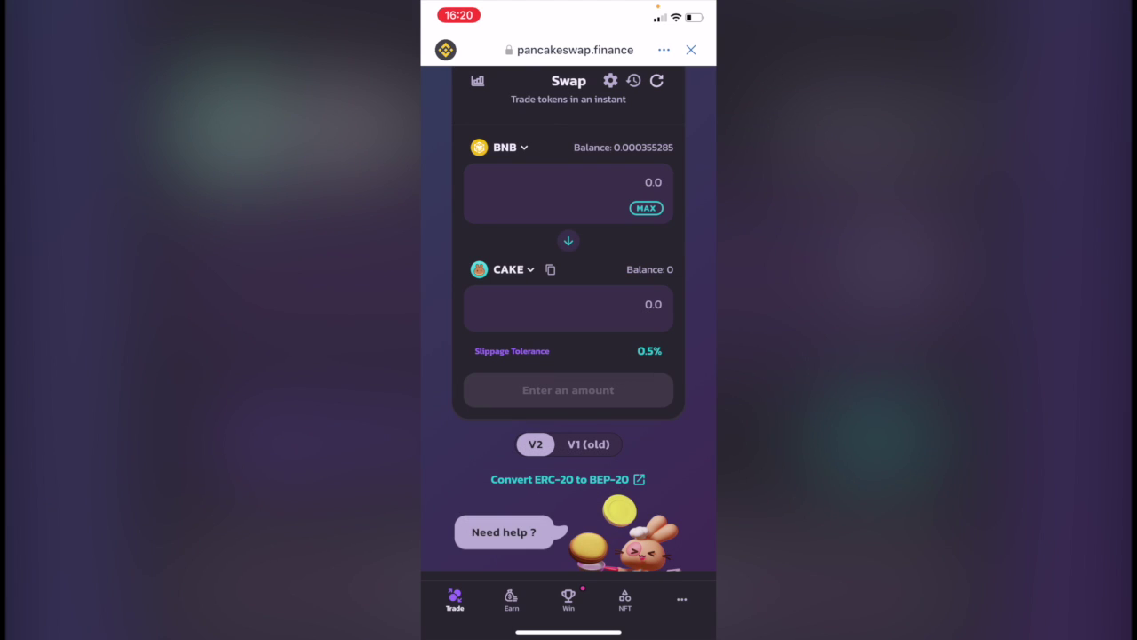
Step: Set BTCB as the token to swap from, searching 'BTC'
scroll(569, 356, "up", 1)
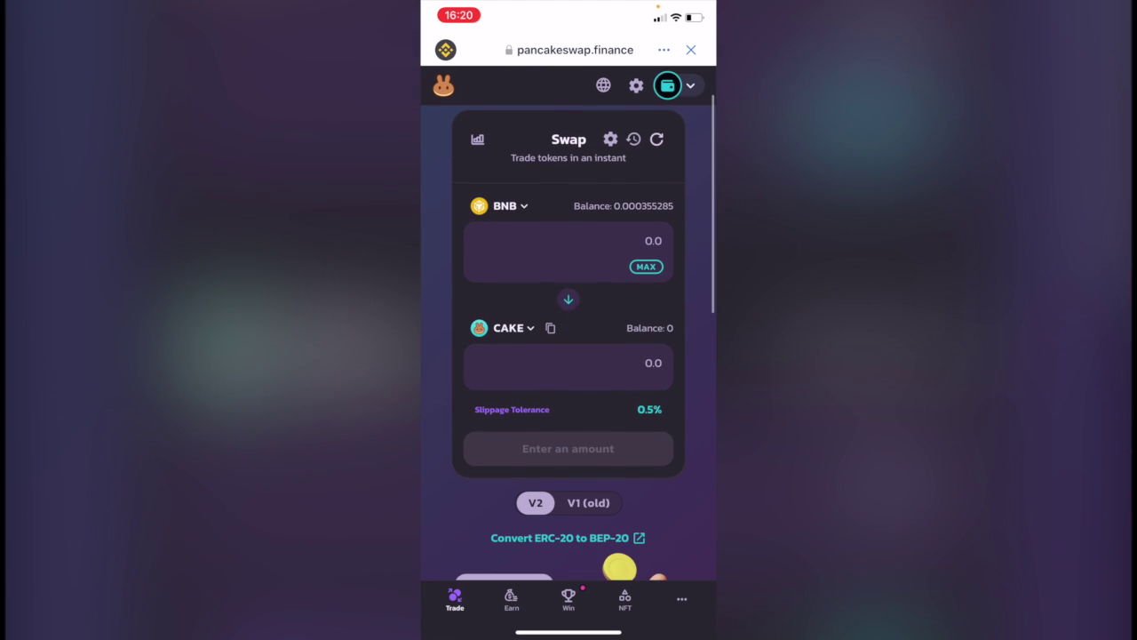
left_click(502, 206)
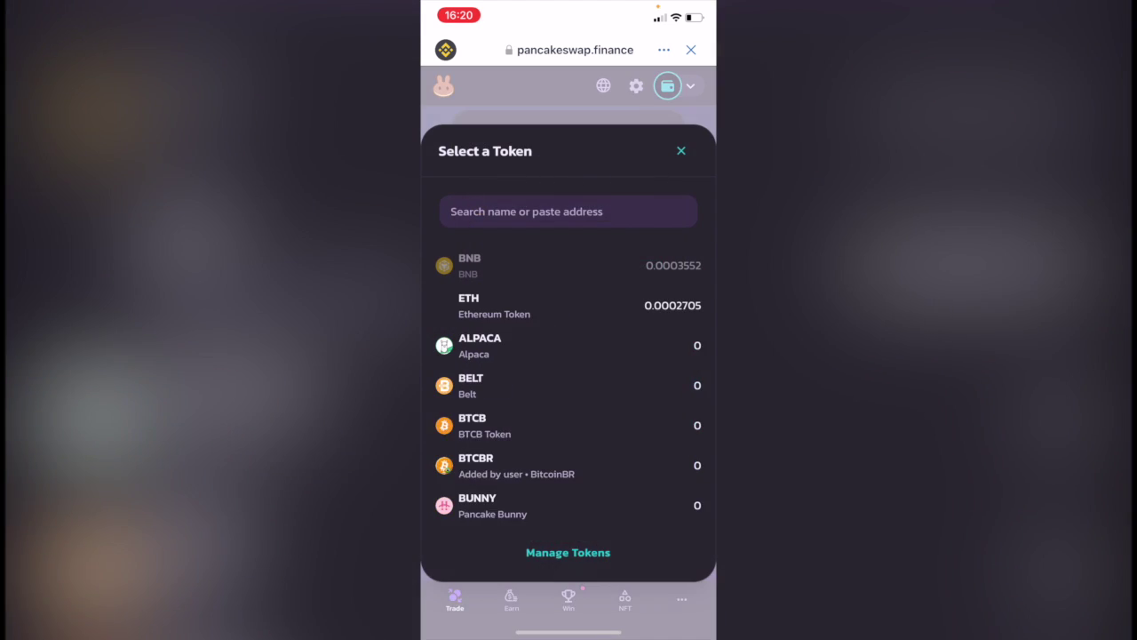
left_click(569, 210)
type("BTC")
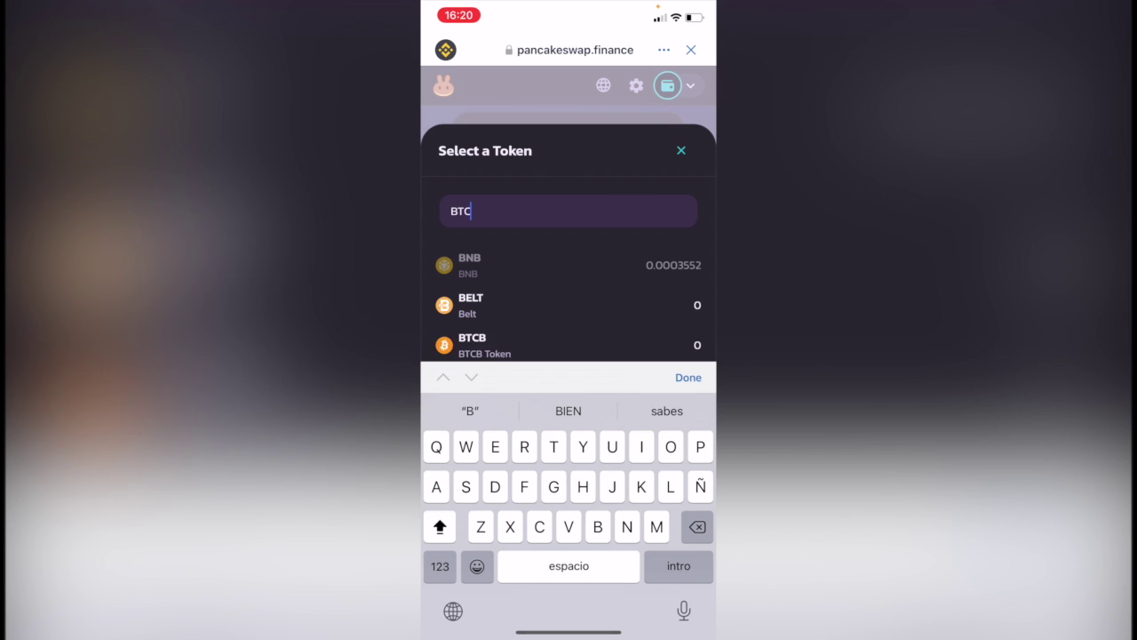
left_click(480, 264)
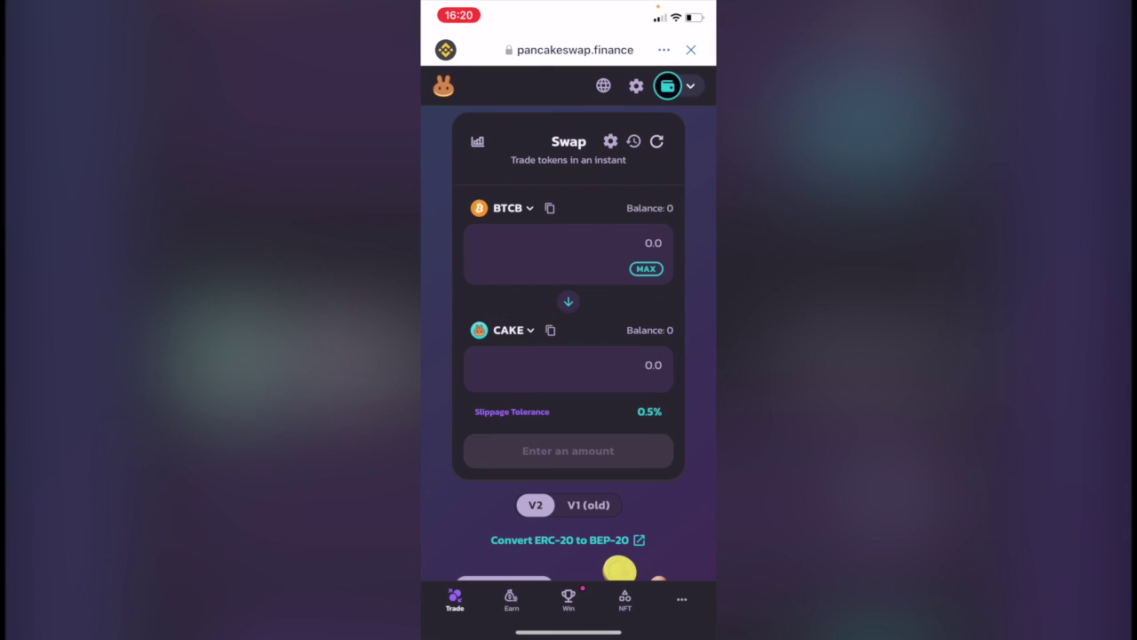
left_click(508, 330)
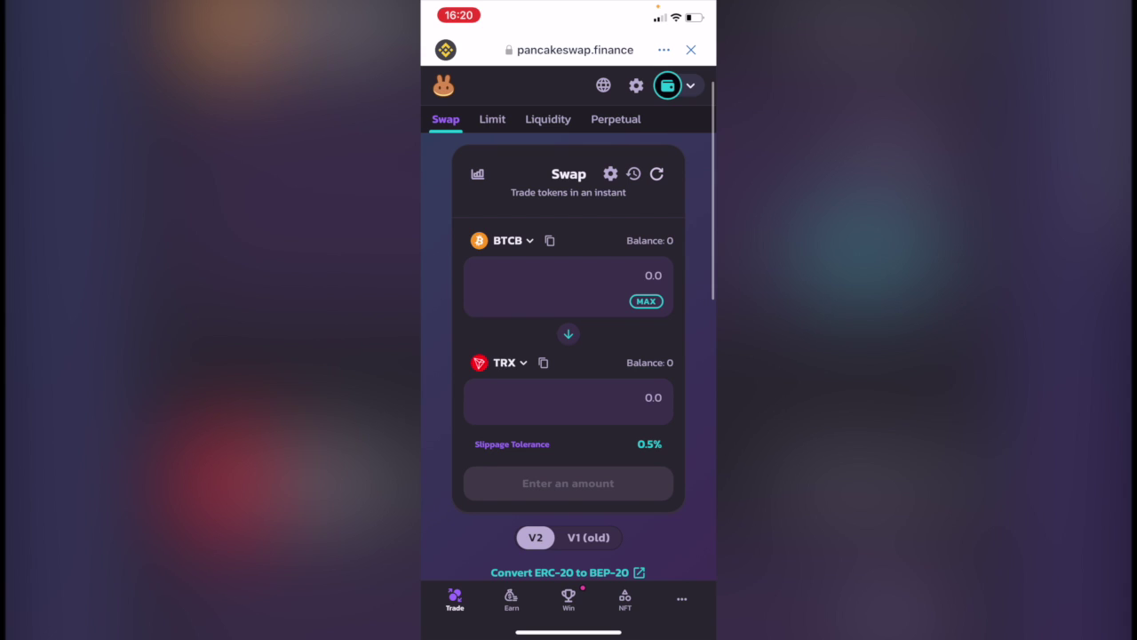
Step: Change the swap to BNB for TRX, entering 0.005 and then selecting the amount to edit it
left_click(569, 258)
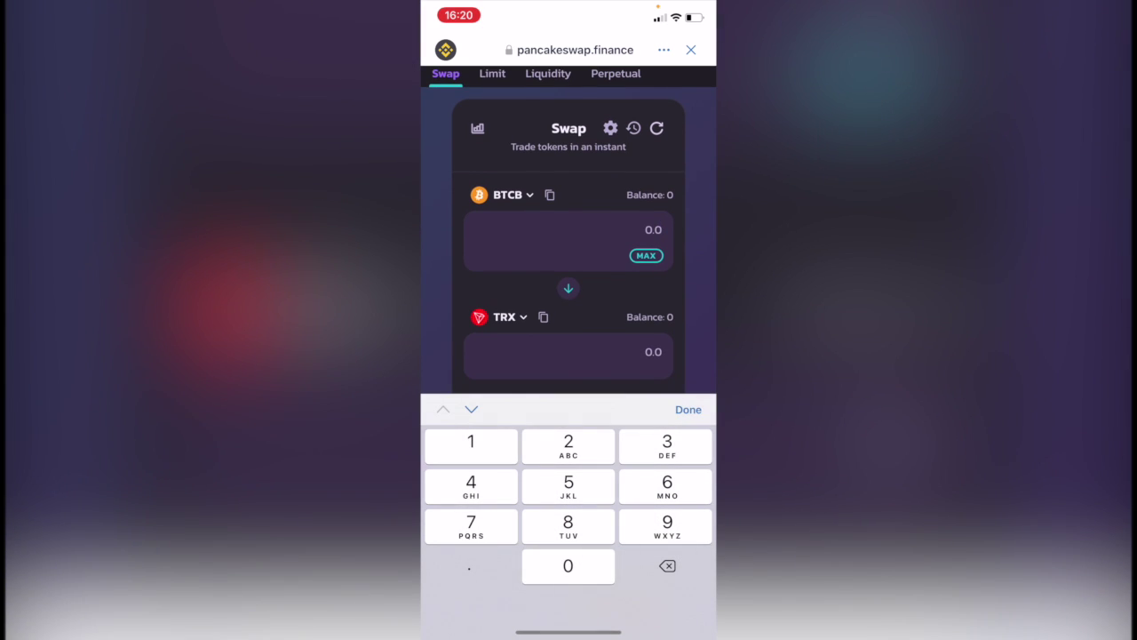
type("0.00")
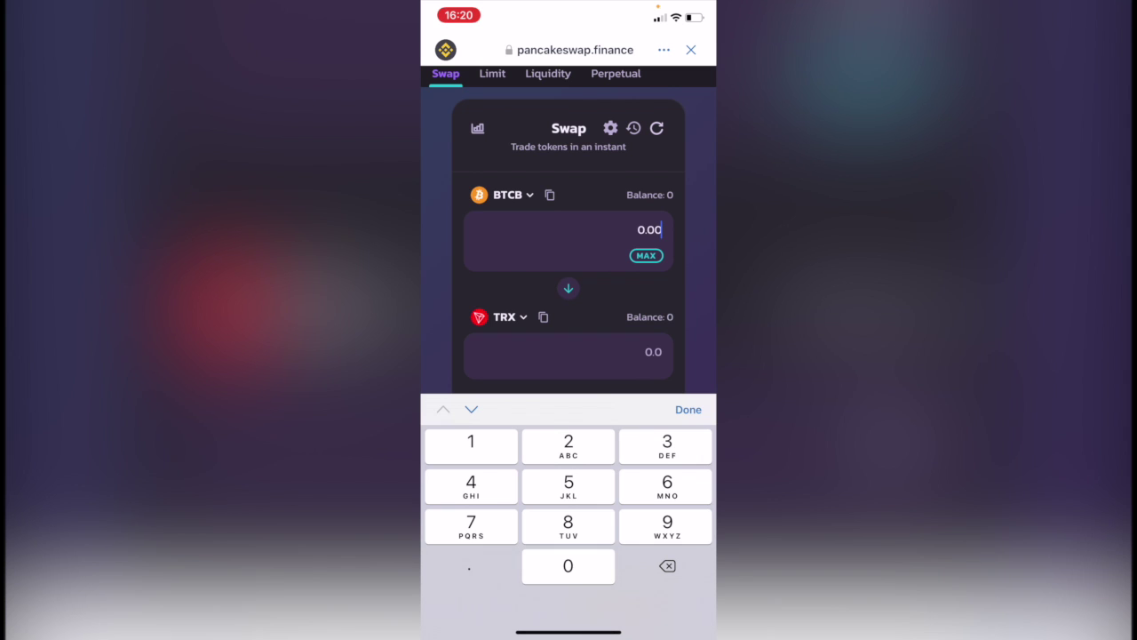
type("5")
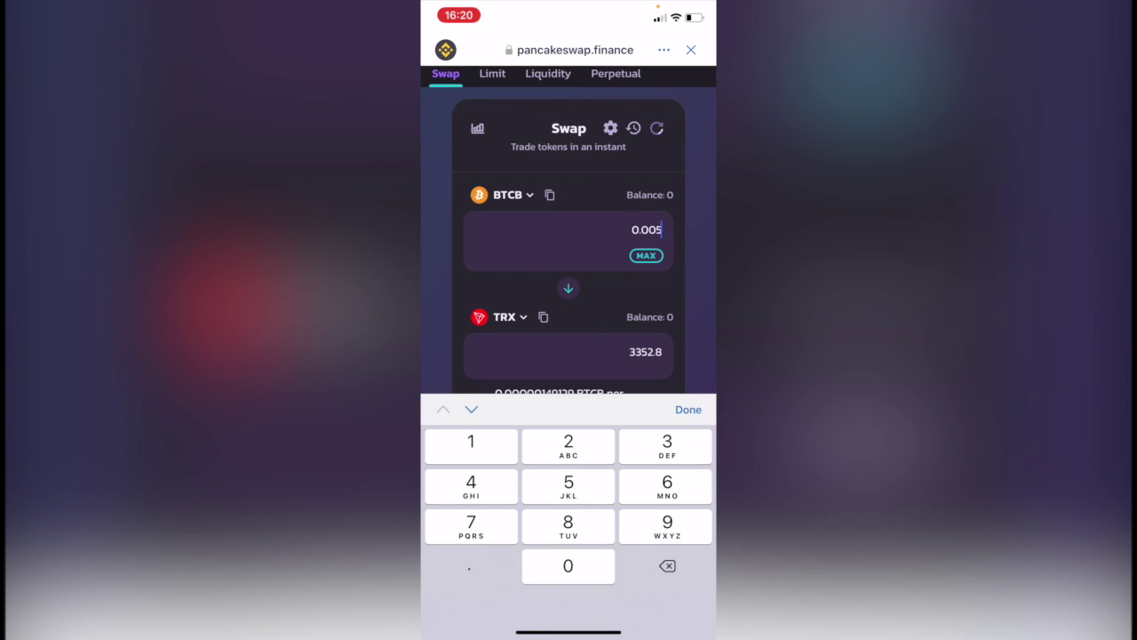
left_click(504, 316)
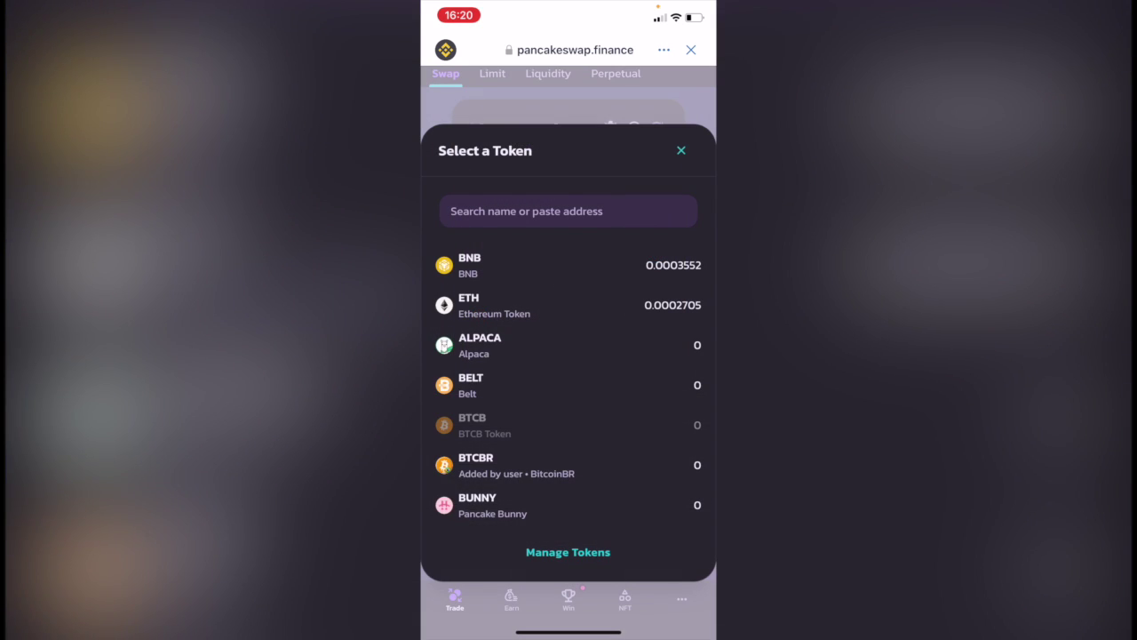
left_click(469, 265)
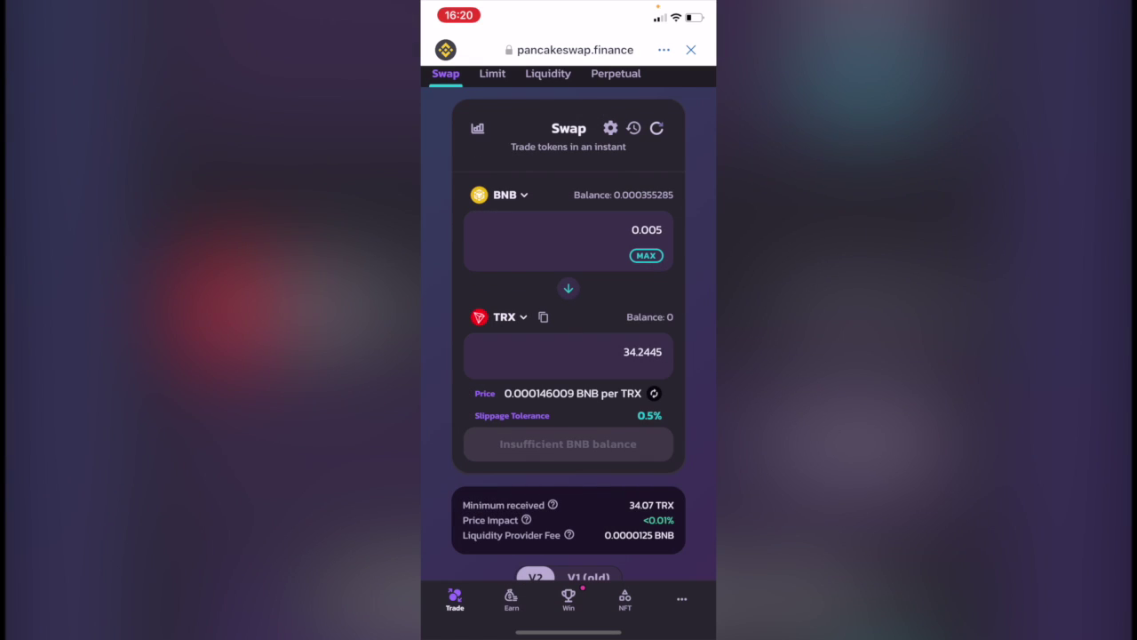
left_click(642, 229)
double_click(652, 229)
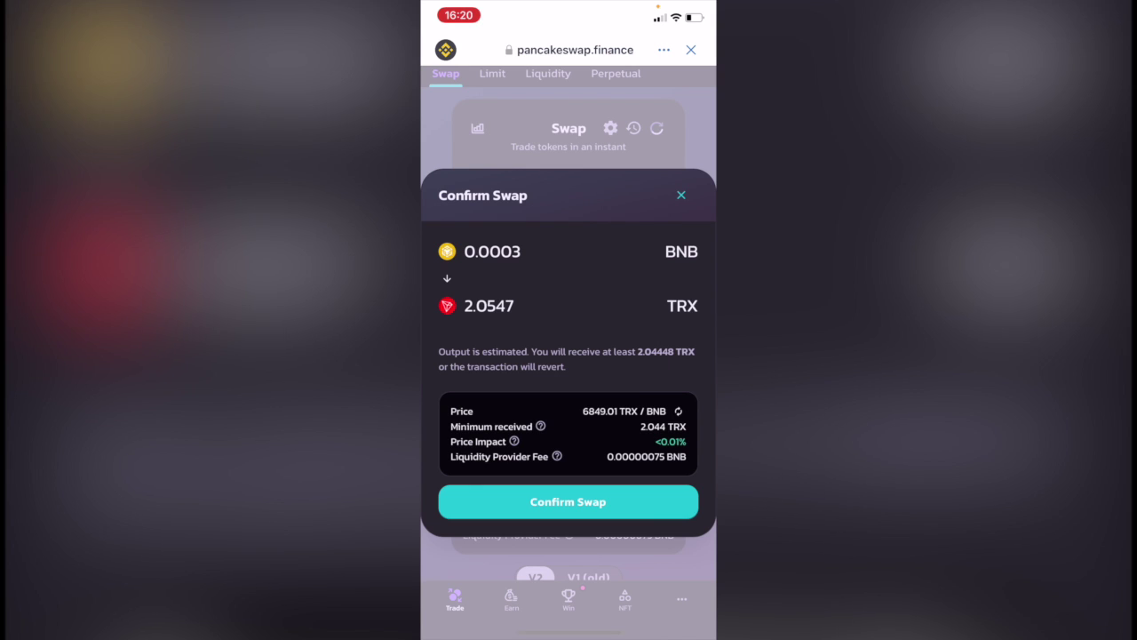
Step: Confirm the swap, then cancel it over insufficient BNB for fees and dismiss the error
left_click(568, 502)
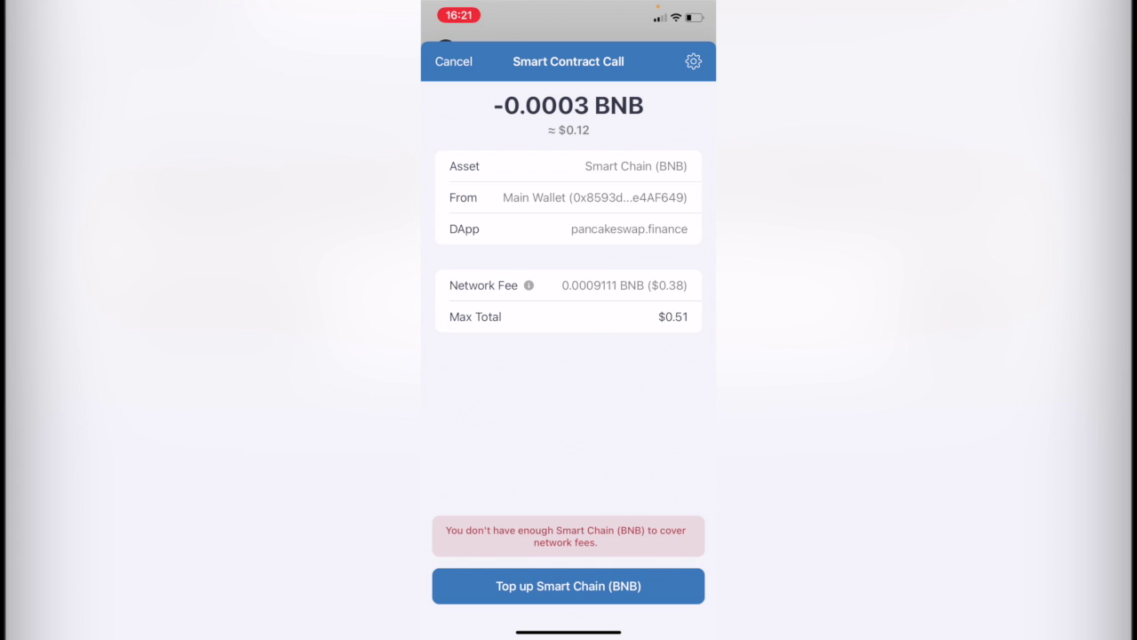
left_click(453, 61)
left_click(569, 444)
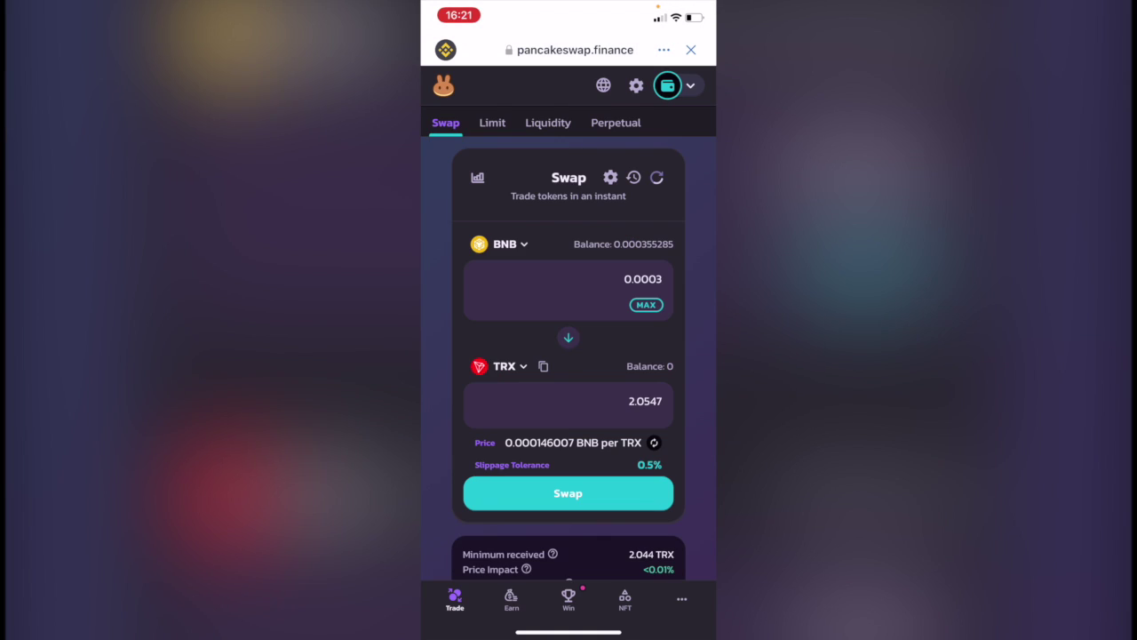
Step: Close PancakeSwap and review the wallet token list with its $3.24 balance and 0.0003 BNB
left_click(692, 49)
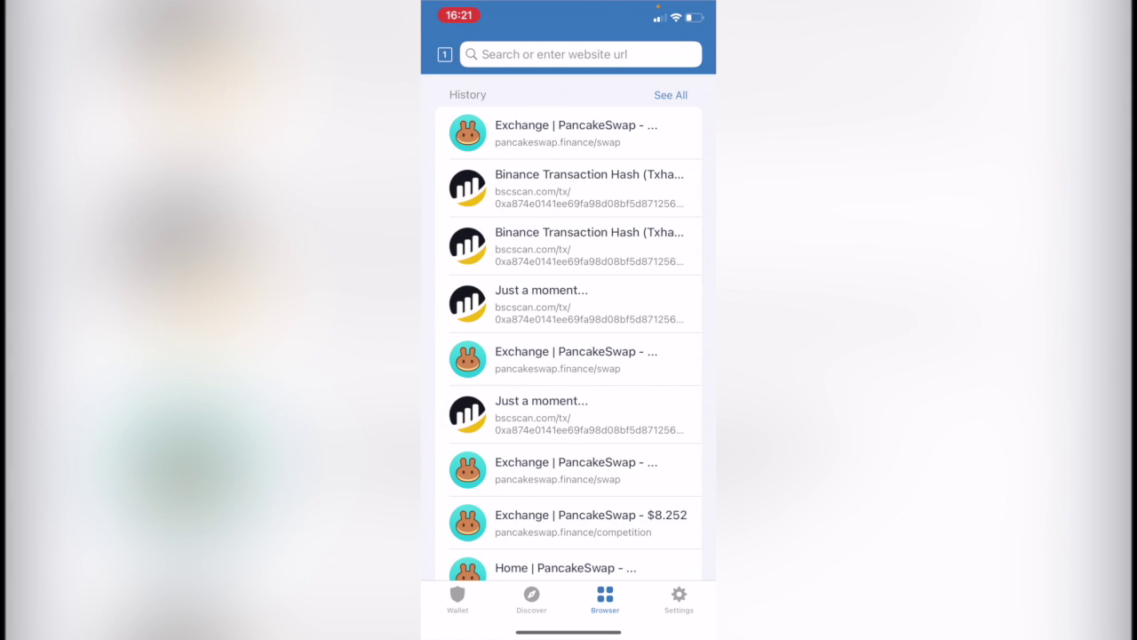
left_click(458, 602)
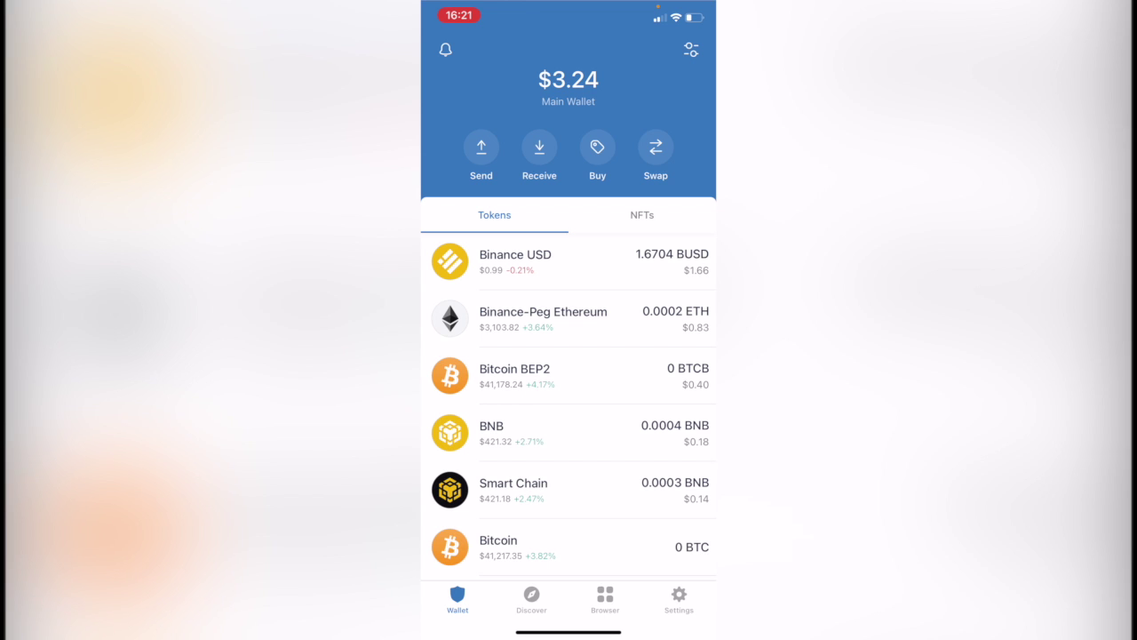
scroll(568, 399, "down", 3)
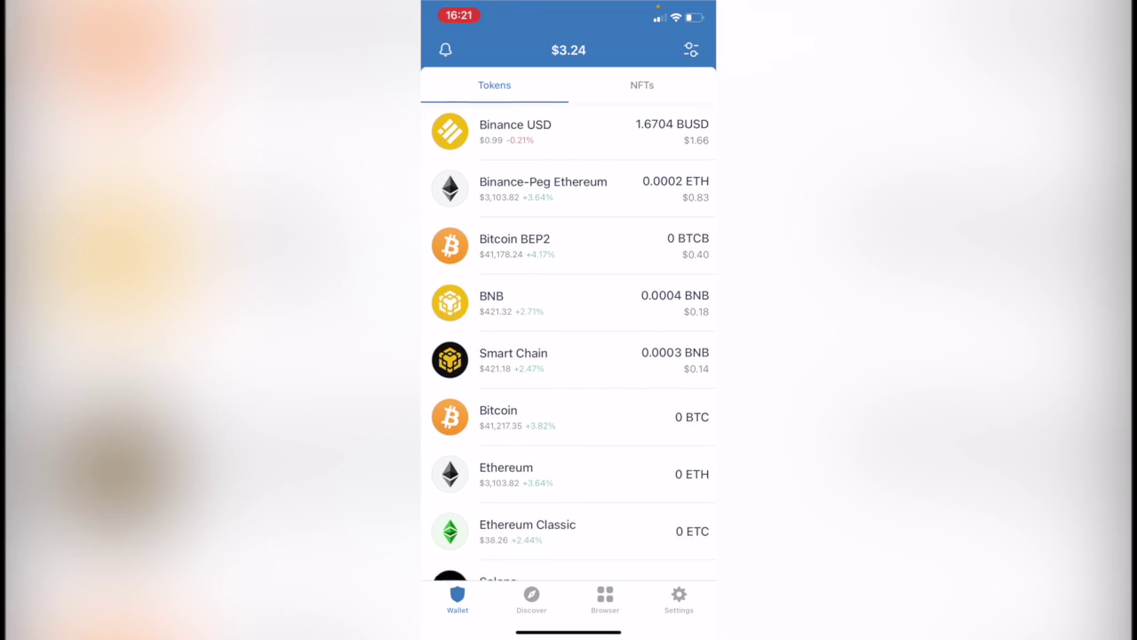
scroll(569, 355, "up", 3)
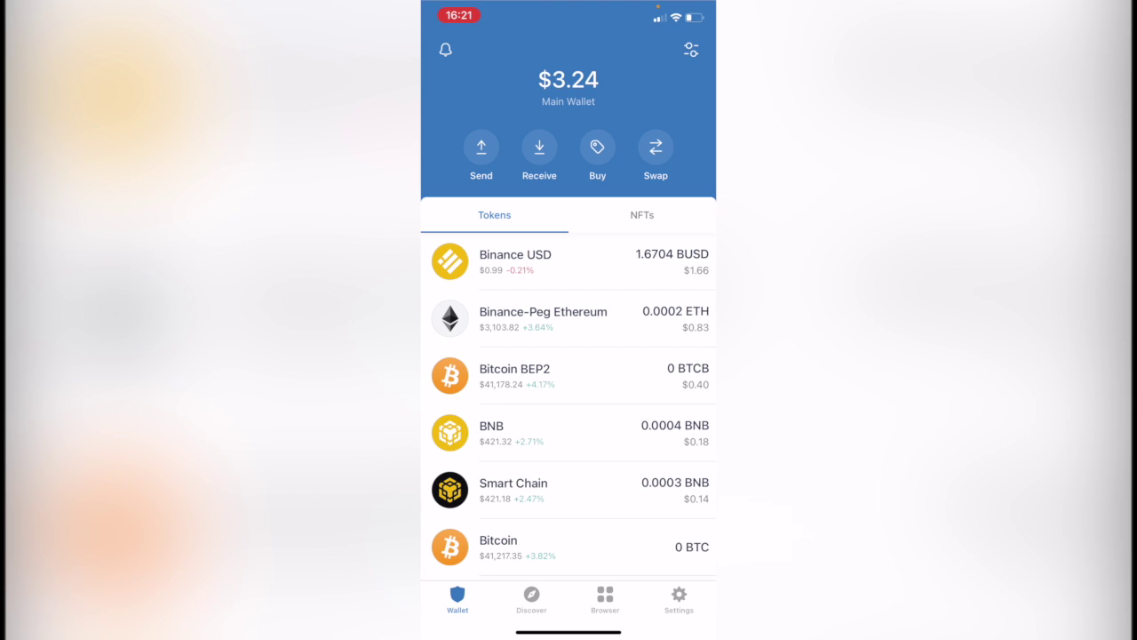
Step: Search 'Trx' in token management and switch on Tron TRX, TRON TRX (BEP20) and TRXB
left_click(691, 50)
left_click(568, 95)
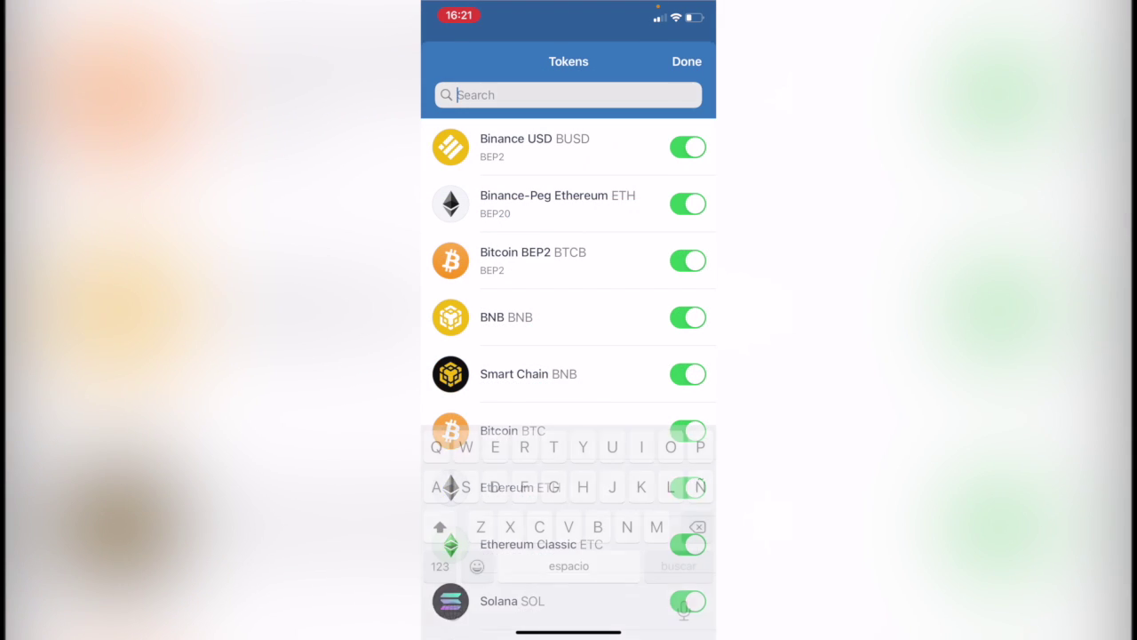
type("Trx")
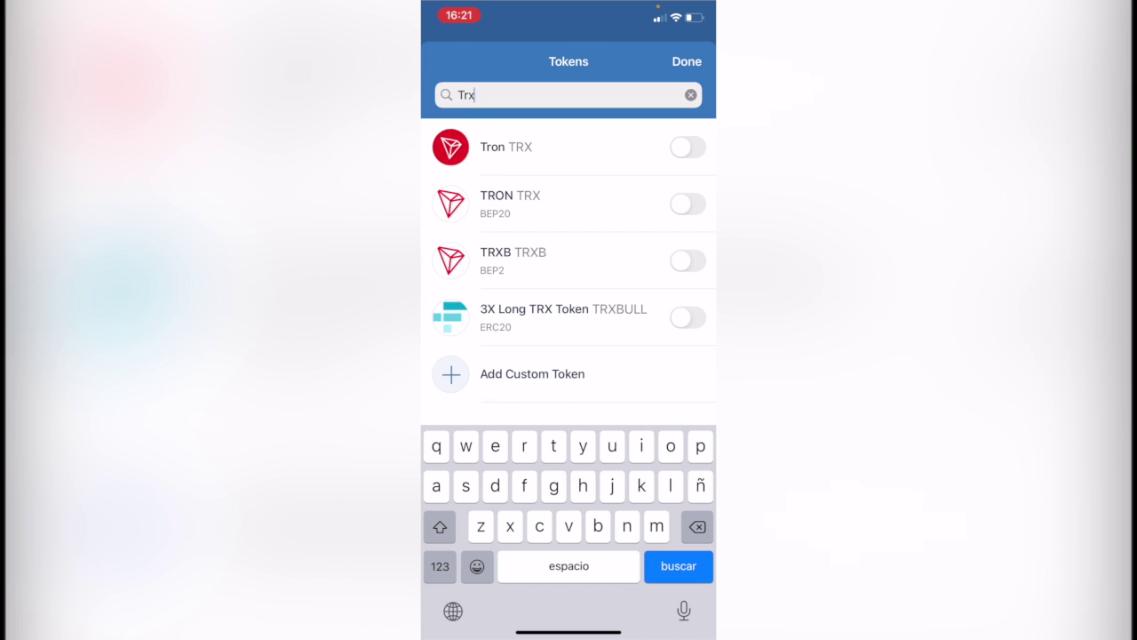
left_click(688, 147)
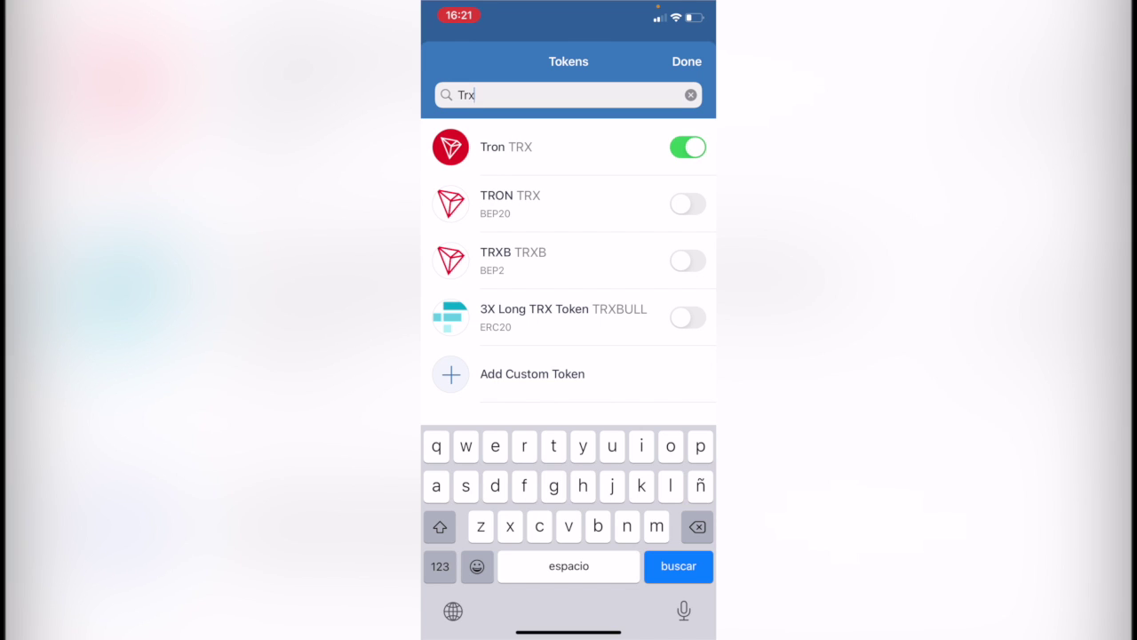
left_click(688, 204)
left_click(688, 260)
left_click(688, 204)
left_click(688, 204)
left_click(688, 261)
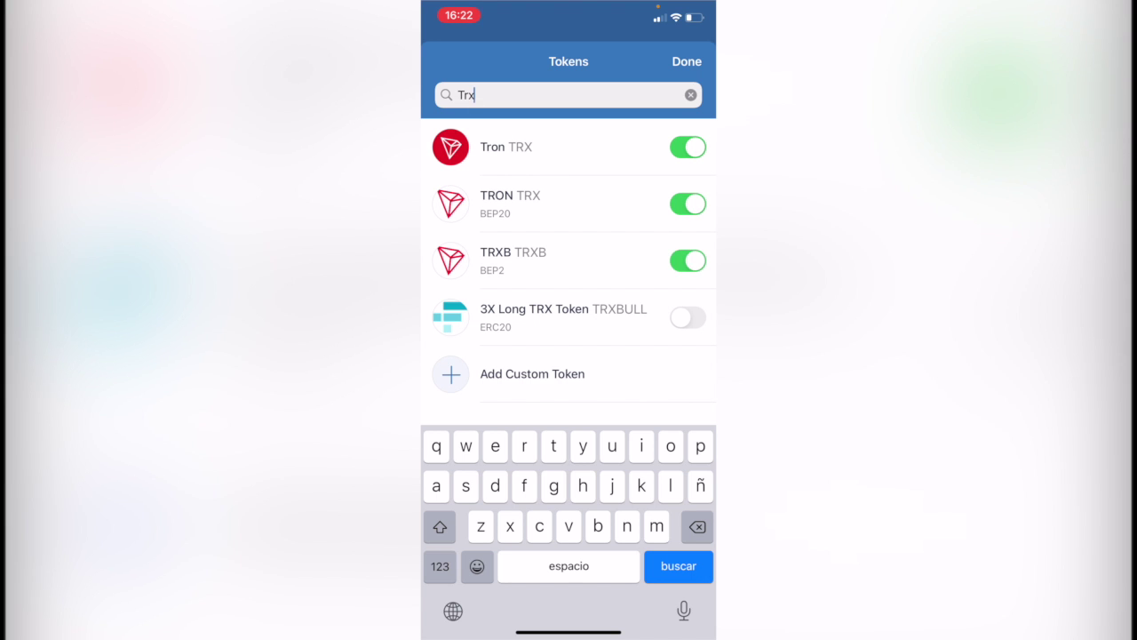
left_click(687, 62)
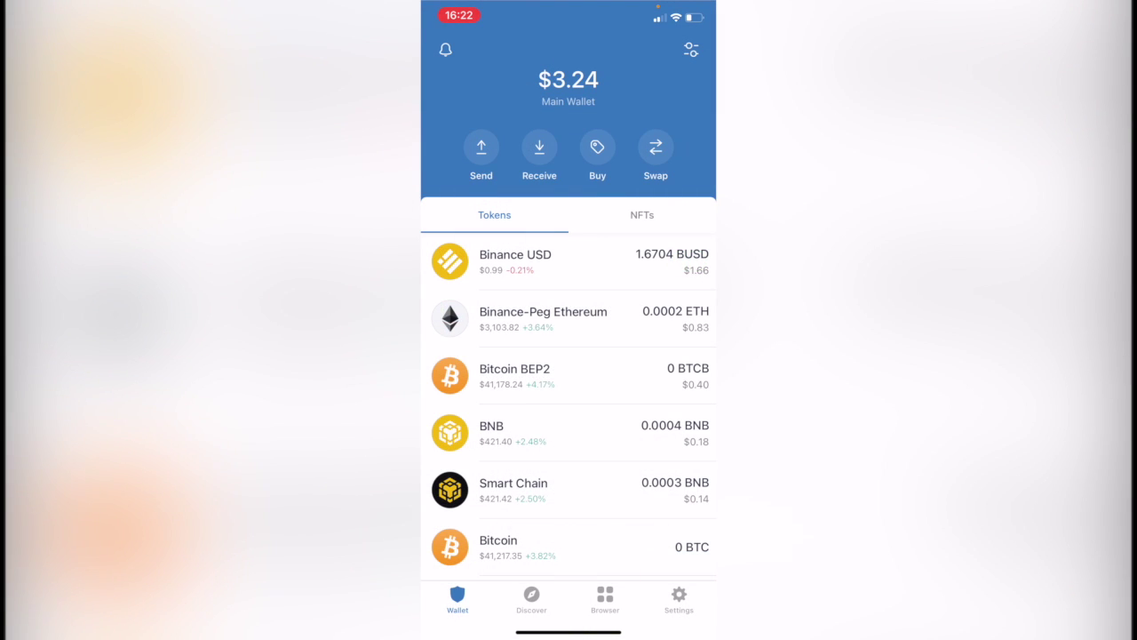
scroll(569, 400, "down", 5)
scroll(568, 400, "down", 3)
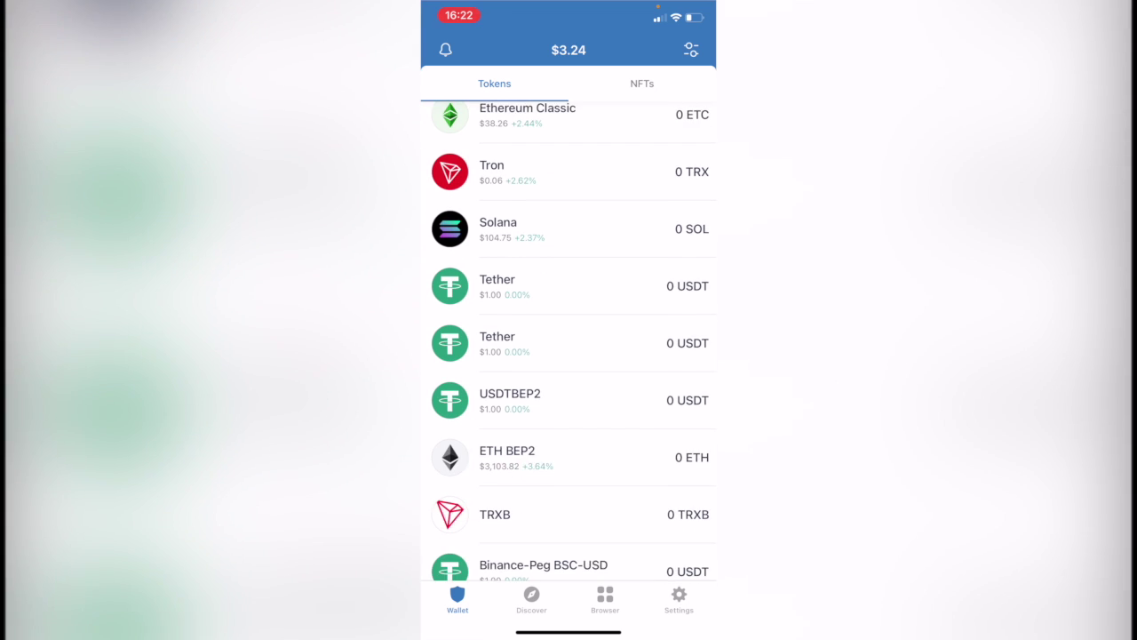
scroll(568, 342, "down", 1)
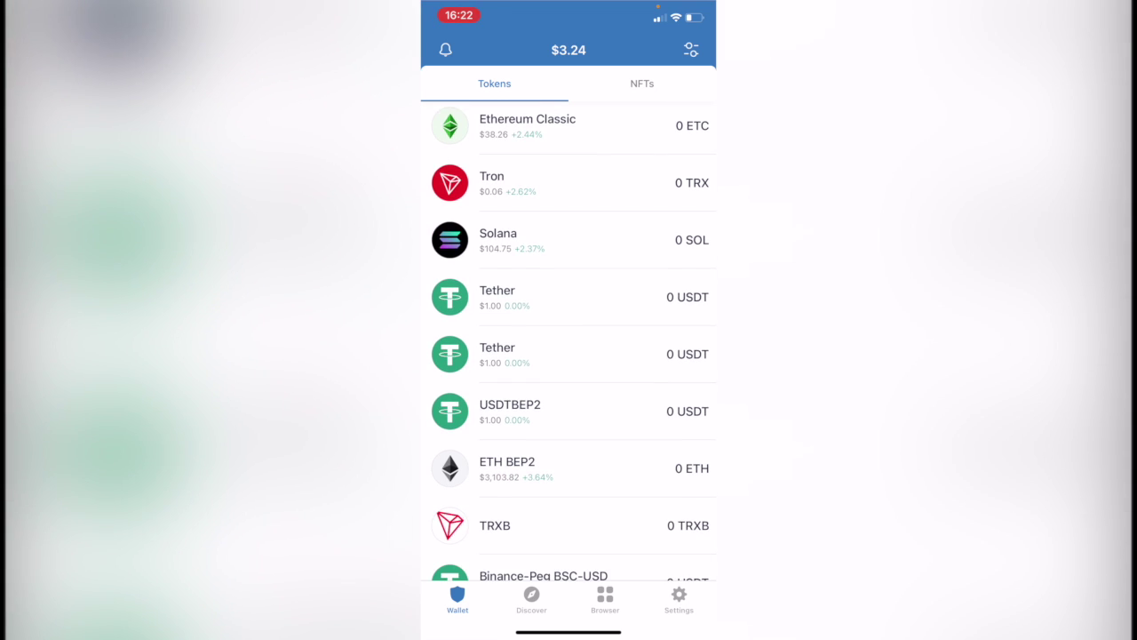
scroll(569, 355, "down", 3)
scroll(568, 355, "down", 1)
scroll(569, 356, "up", 10)
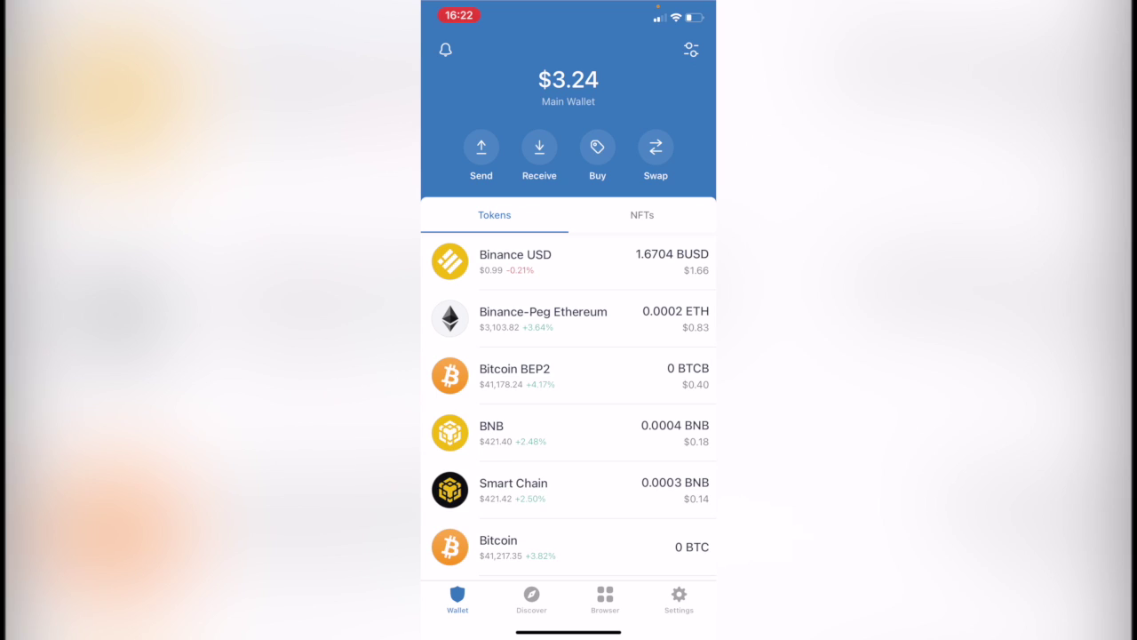